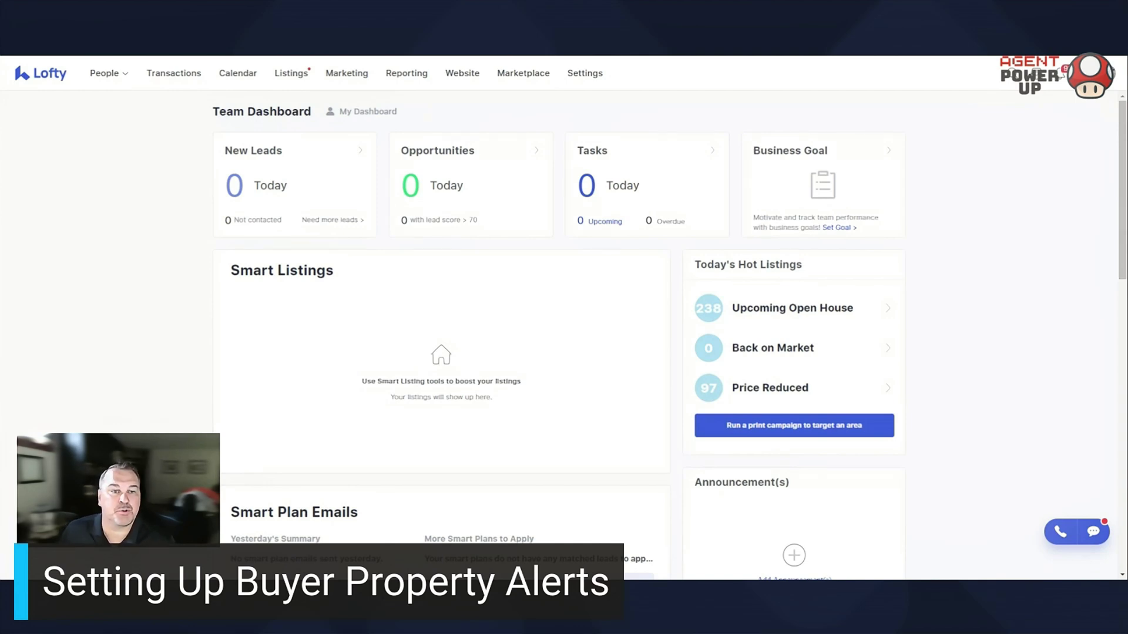
# Step: From People, open the DEMO ACCOUNT lead's Engagement tab and start a new property alert
pyautogui.moveTo(106, 73)
pyautogui.click(112, 112)
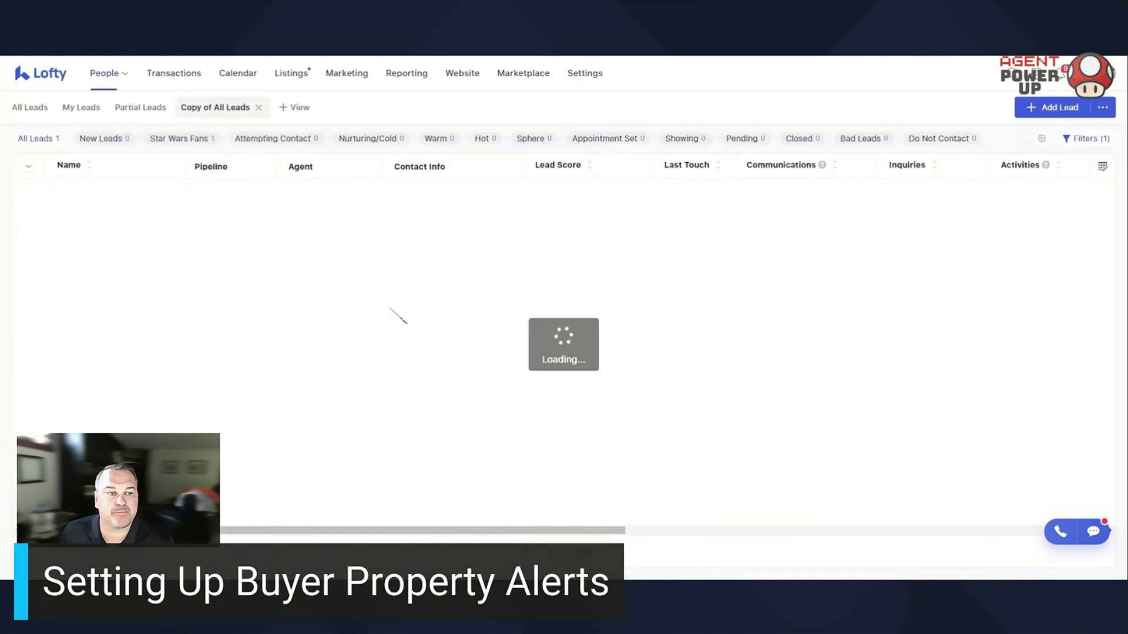
pyautogui.click(111, 199)
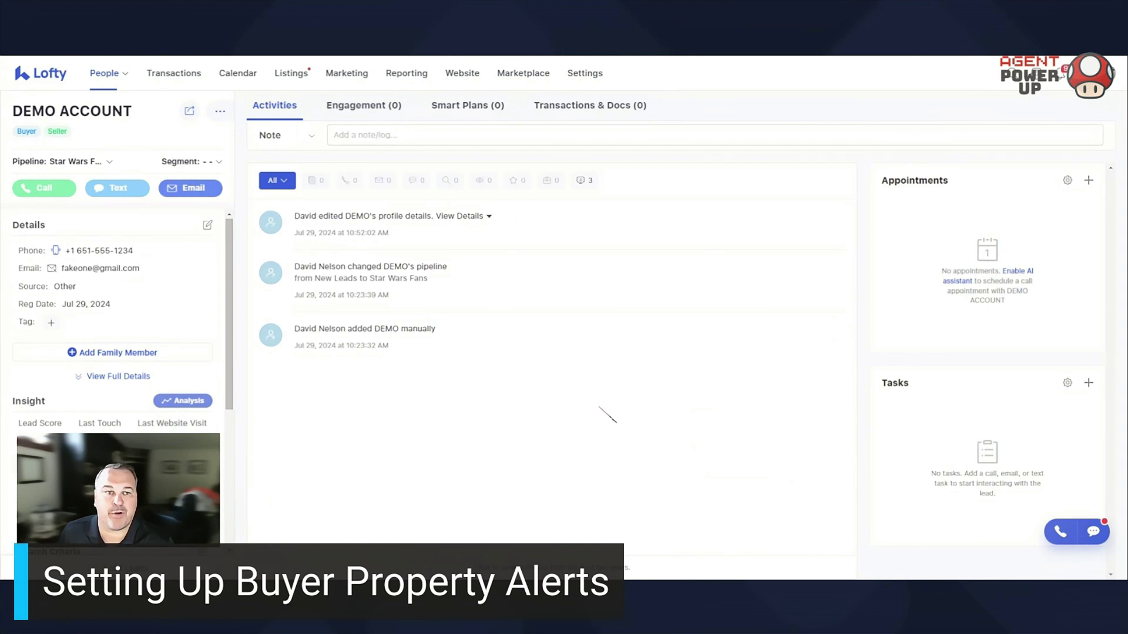
pyautogui.click(373, 111)
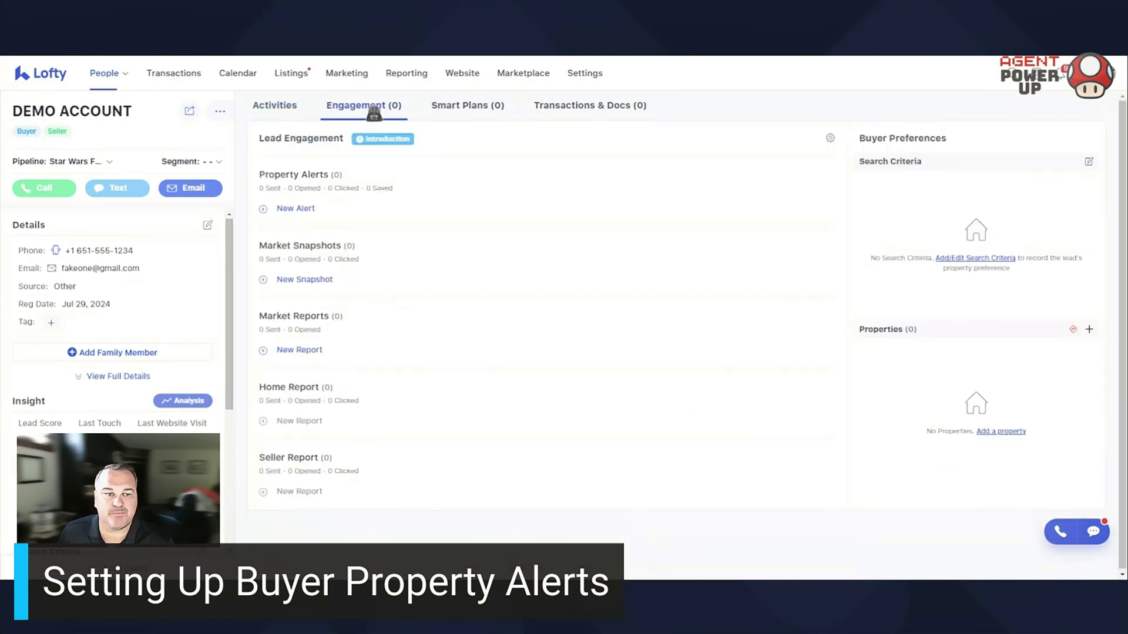
pyautogui.click(290, 214)
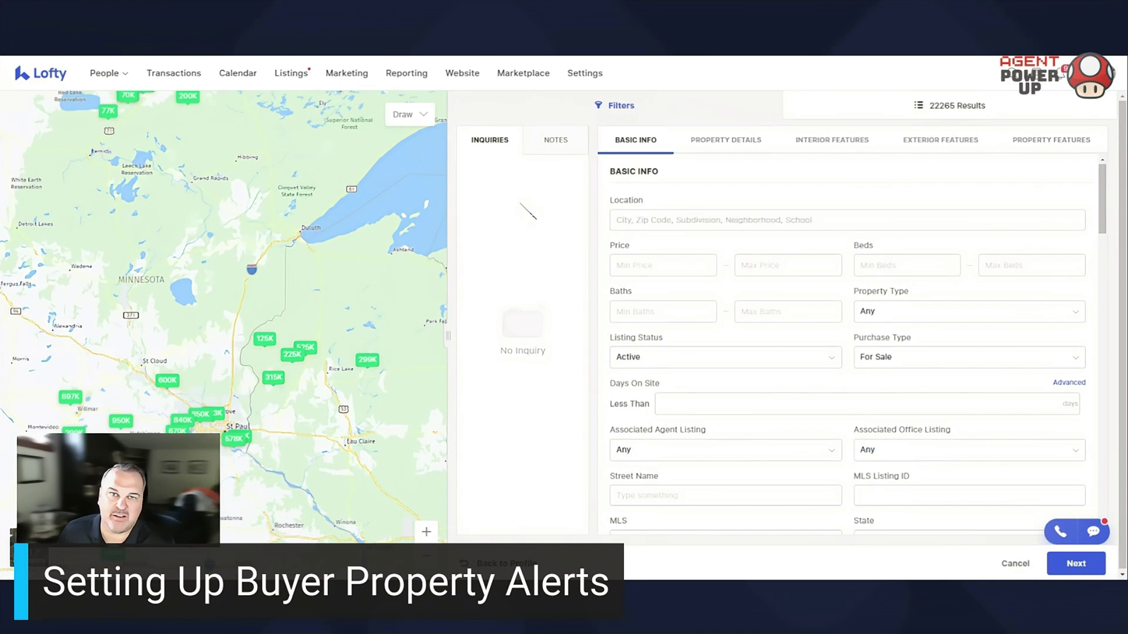
# Step: Set the alert's Location to the city Bloomington, MN (106 results) and proceed to alert settings
pyautogui.click(669, 220)
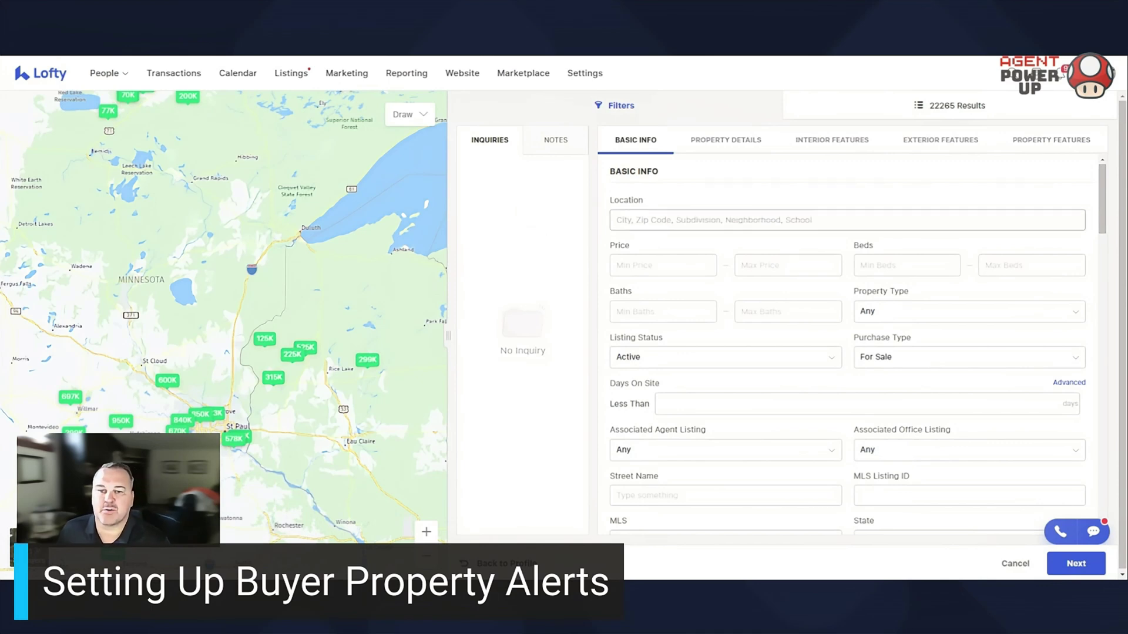
pyautogui.write('blo')
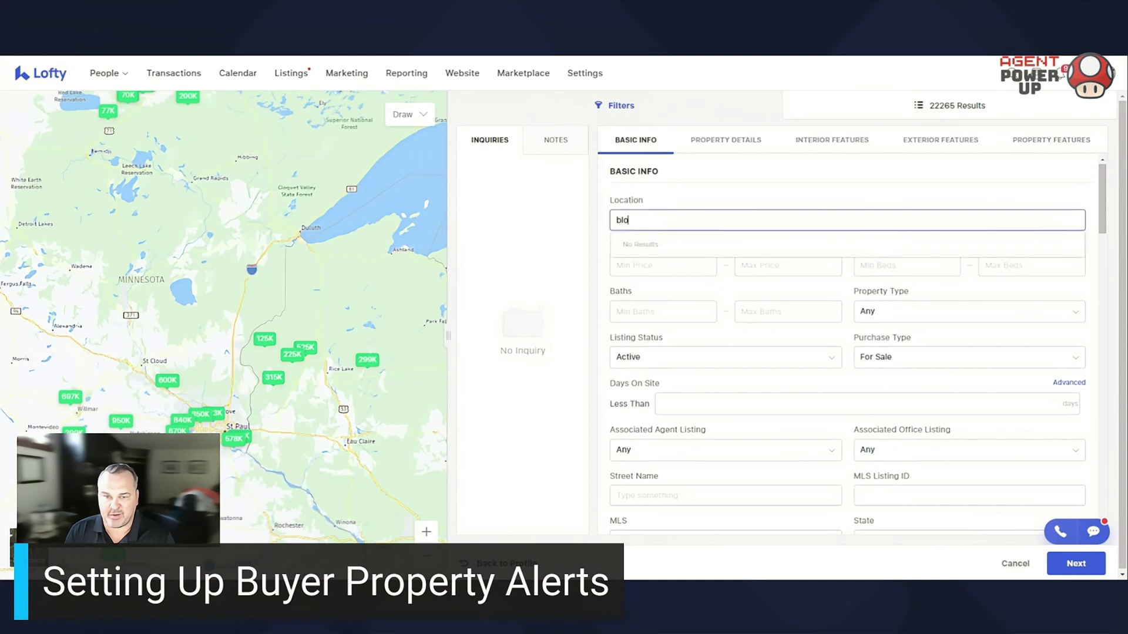
pyautogui.write('omington')
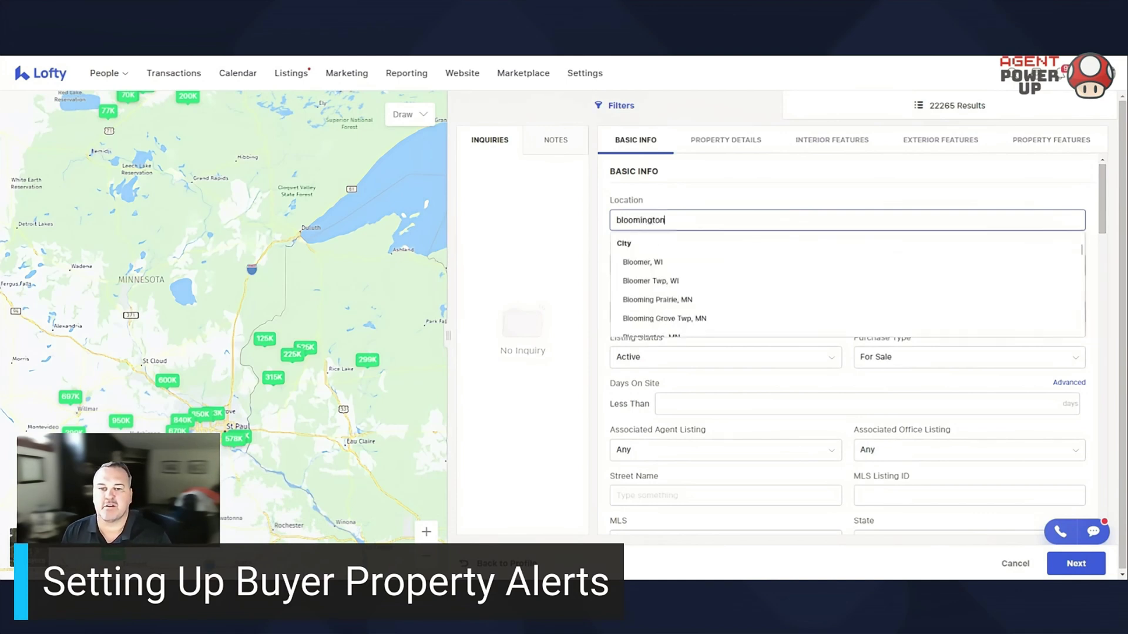
pyautogui.click(664, 263)
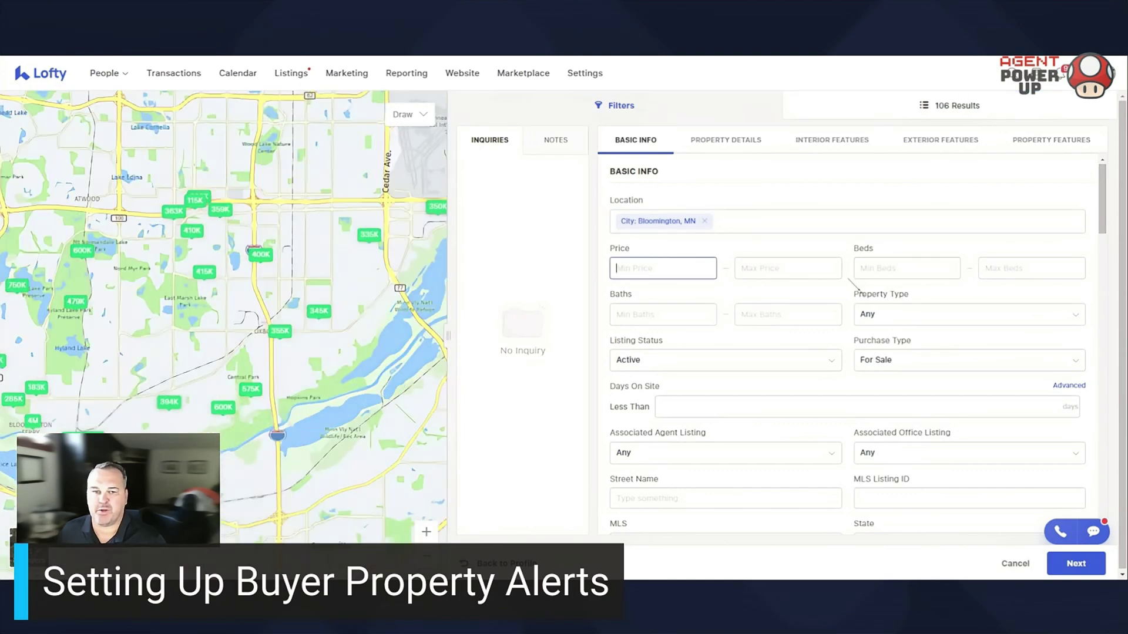
pyautogui.scroll(-4, 849, 341)
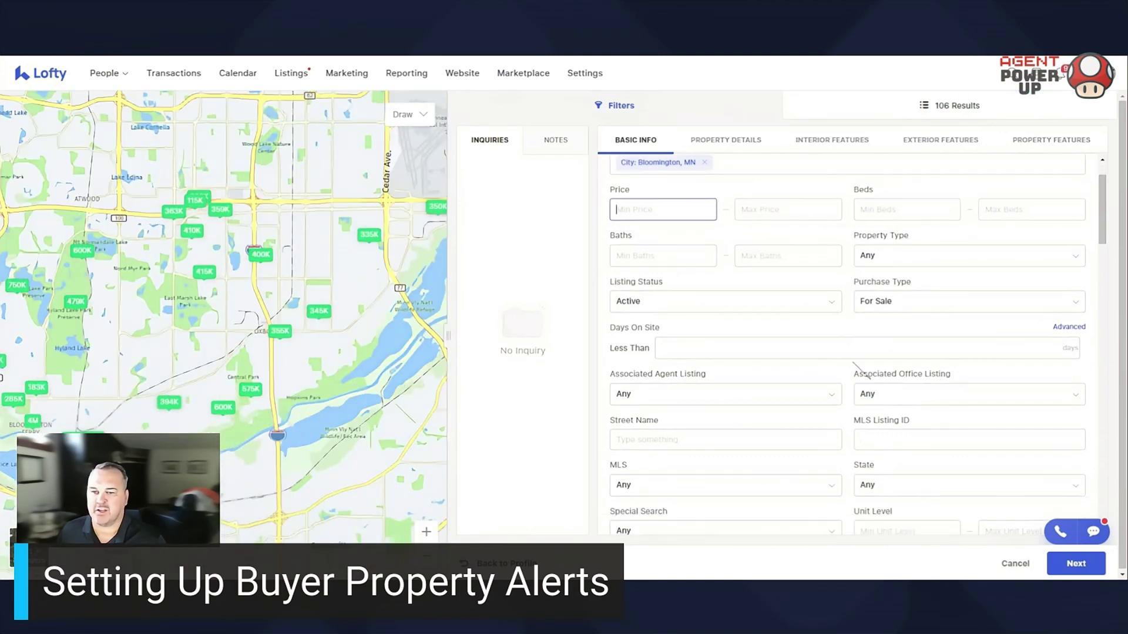
pyautogui.scroll(3, 881, 428)
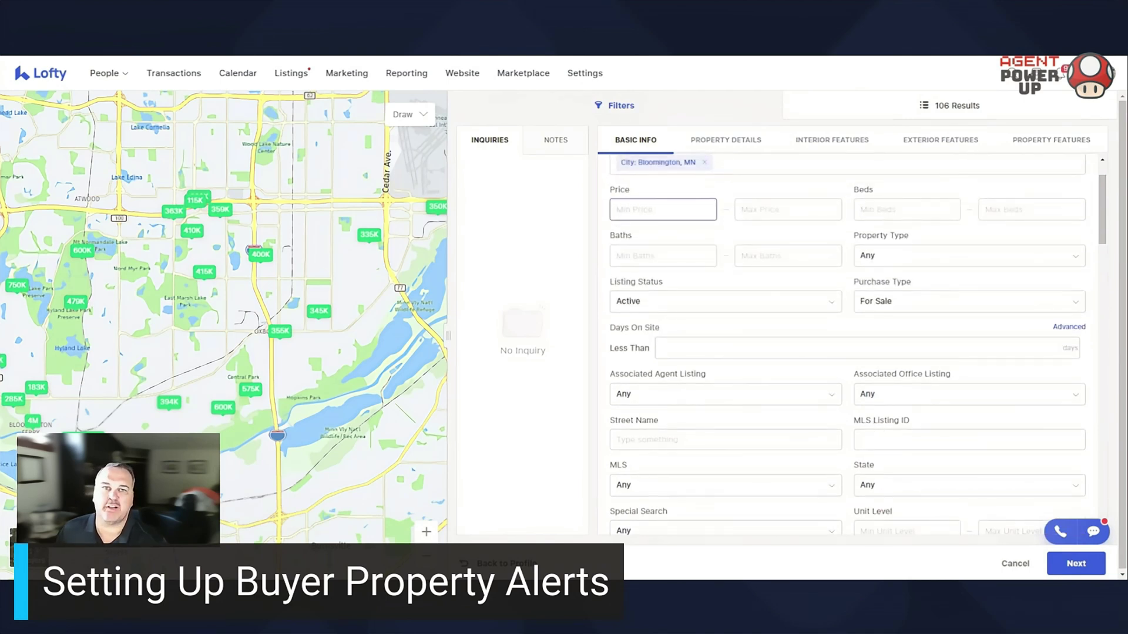
pyautogui.scroll(1, 856, 397)
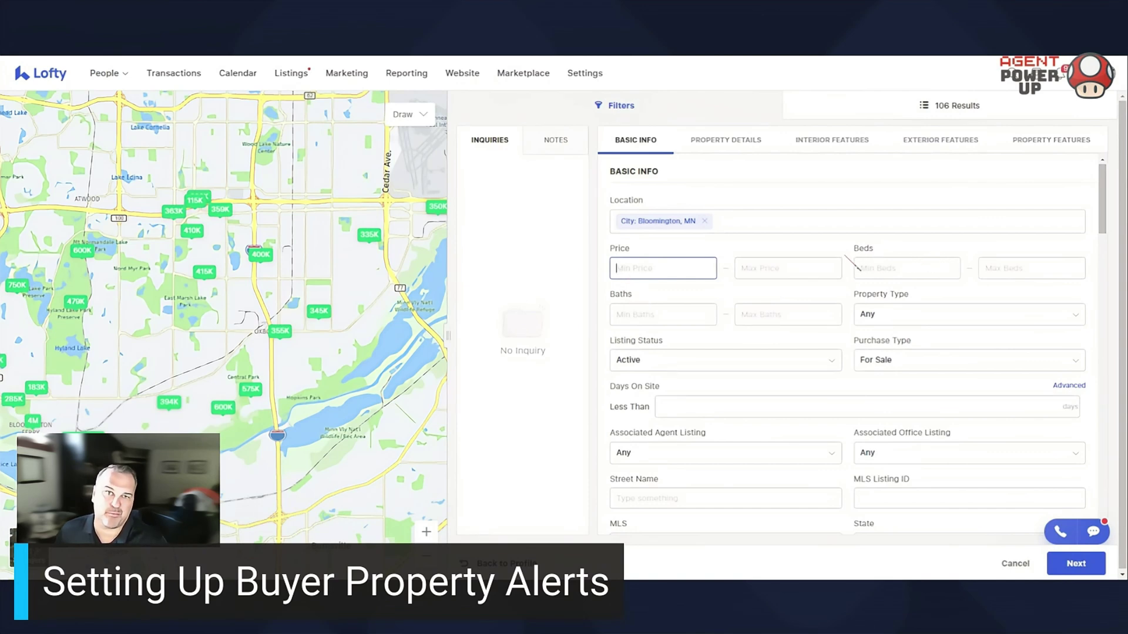
pyautogui.scroll(-12, 823, 259)
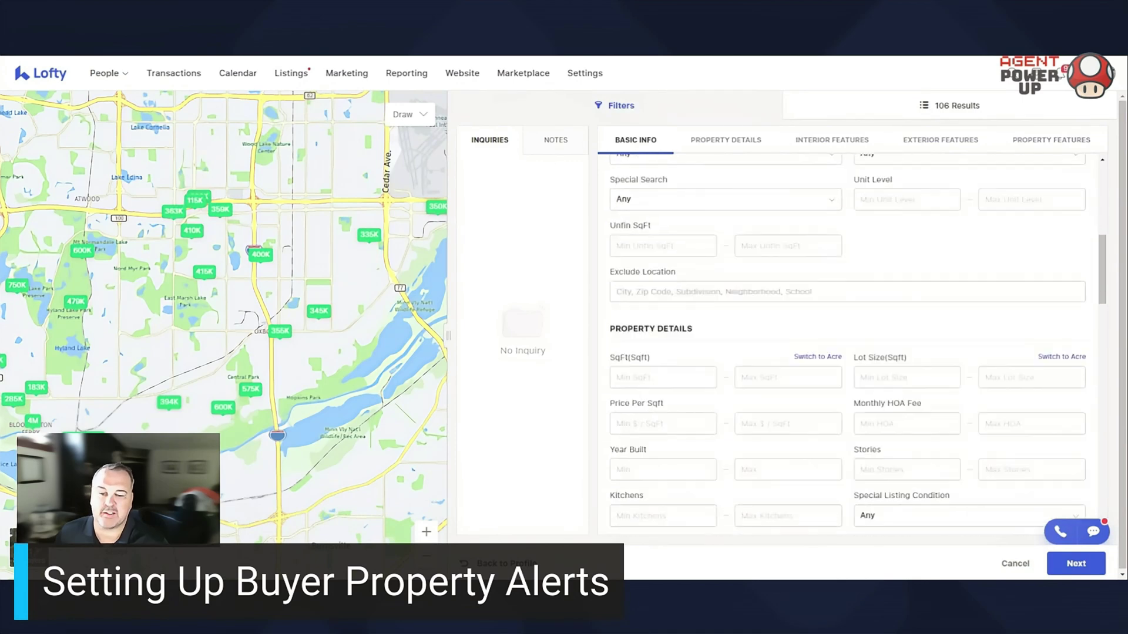
pyautogui.scroll(-10, 780, 387)
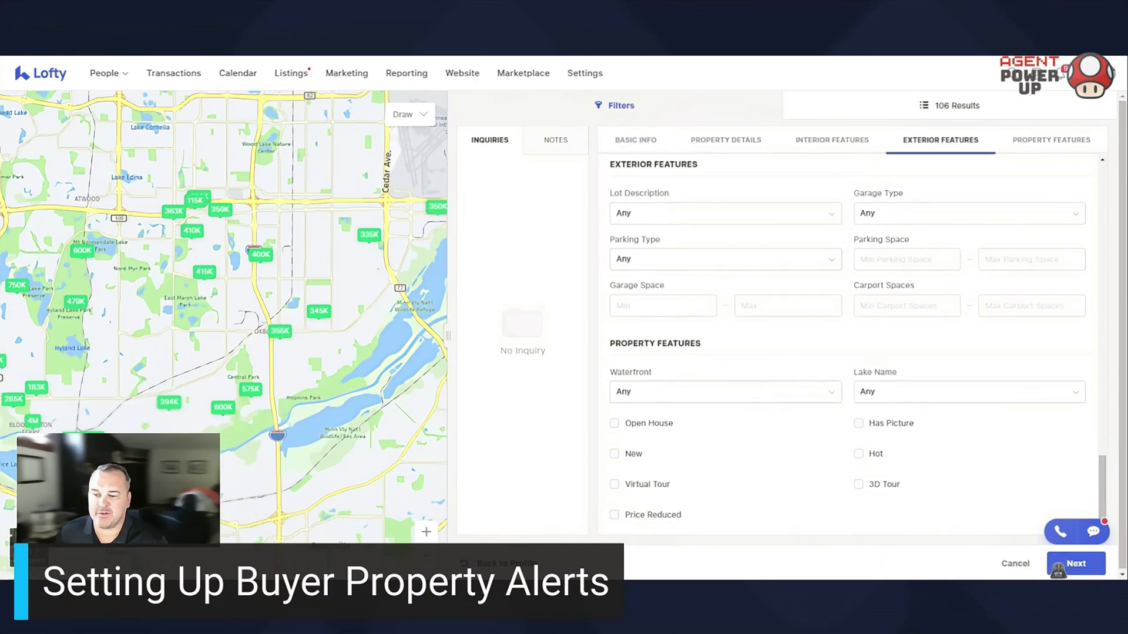
pyautogui.click(1073, 564)
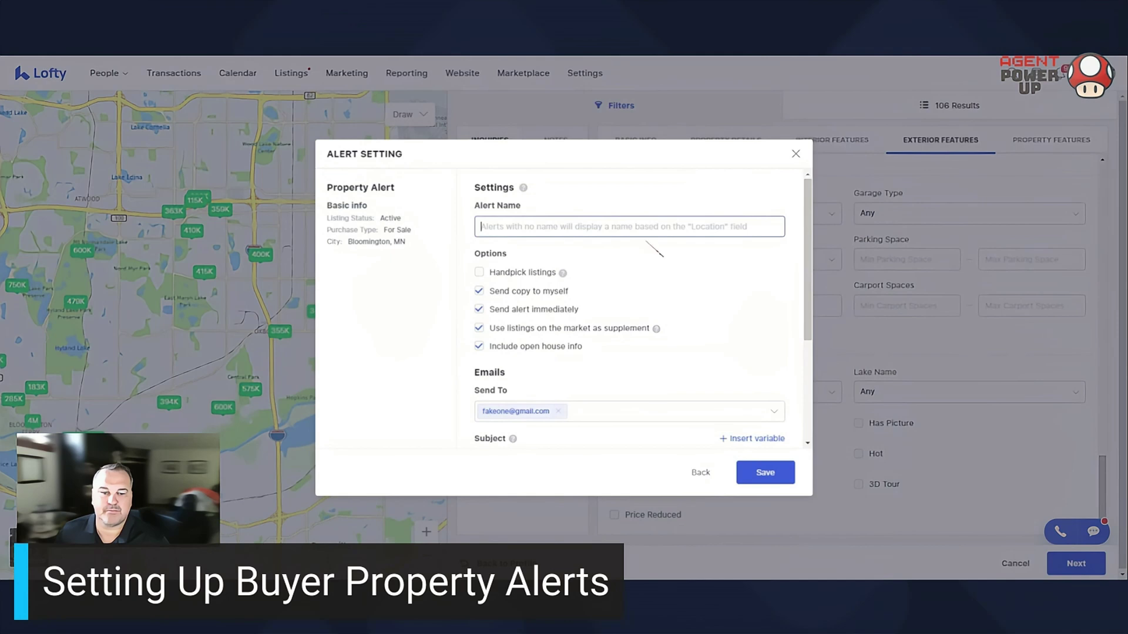
# Step: Name the alert 'alsdkfjlaskfl' and turn off Send copy to myself
pyautogui.write('alsdkfjlaskfl')
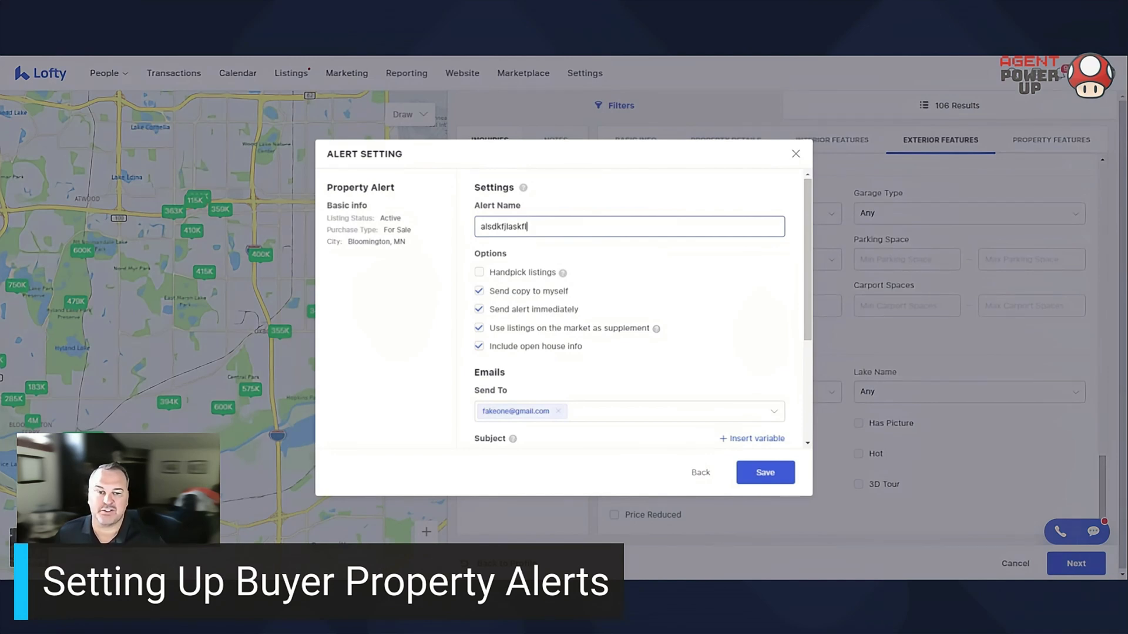
pyautogui.click(479, 291)
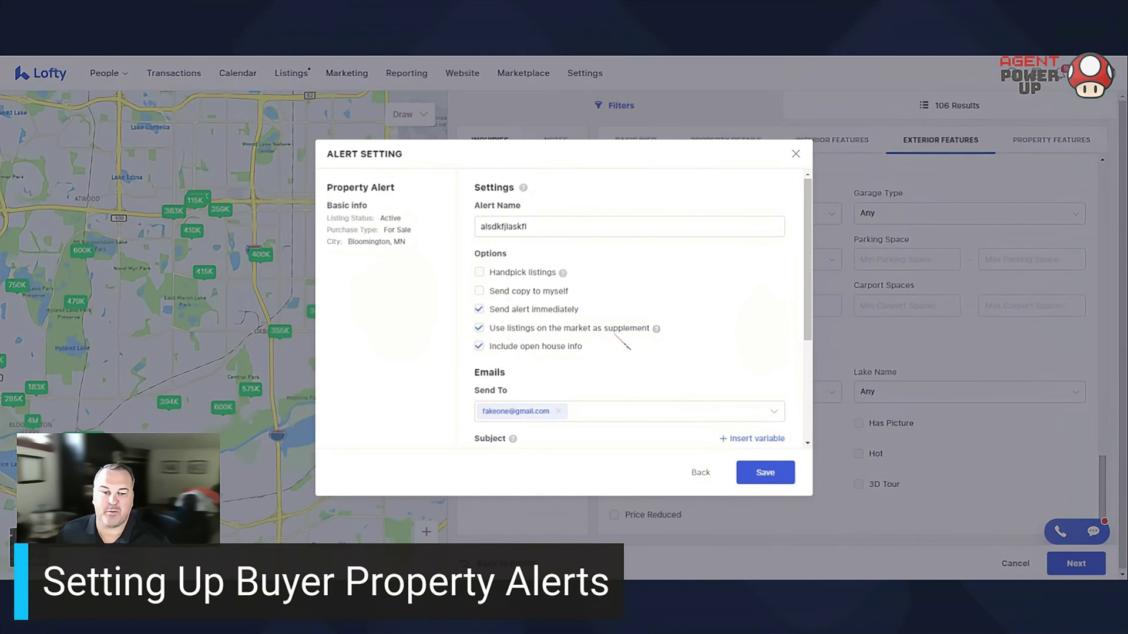
pyautogui.scroll(-2, 620, 343)
pyautogui.scroll(-1, 670, 285)
# Step: Enter the email subject 'Your personal home serach in xxxx city'
pyautogui.click(582, 294)
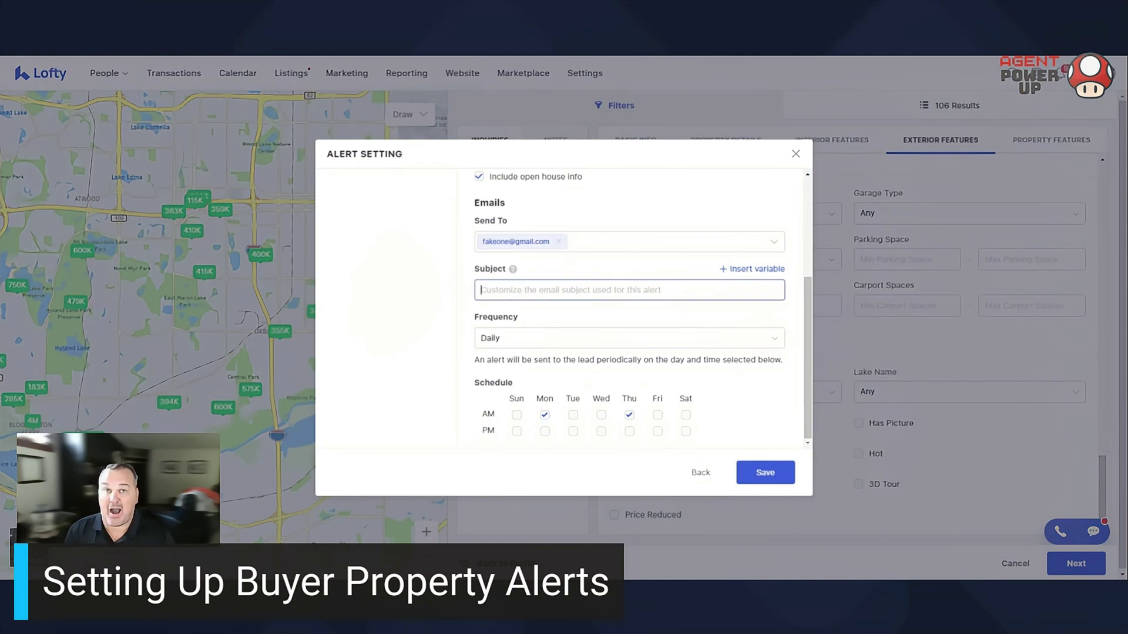
pyautogui.write('Your per')
pyautogui.press('BackSpace')
pyautogui.press('BackSpace')
pyautogui.write('r personal home serach in xxxx city')
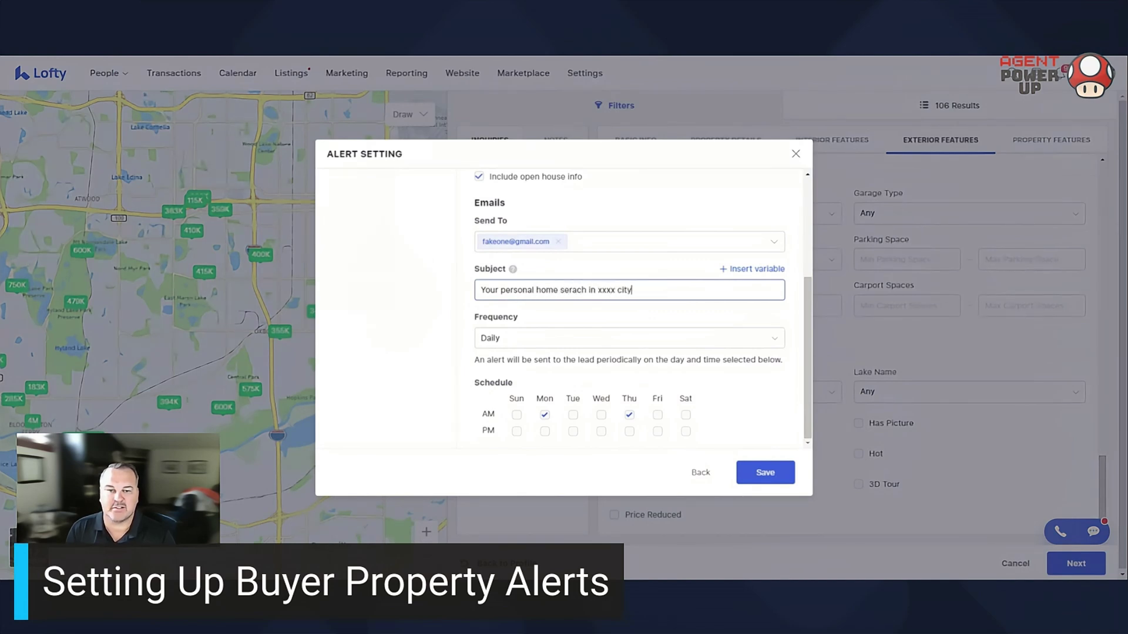
pyautogui.scroll(1, 626, 297)
pyautogui.scroll(-1, 626, 297)
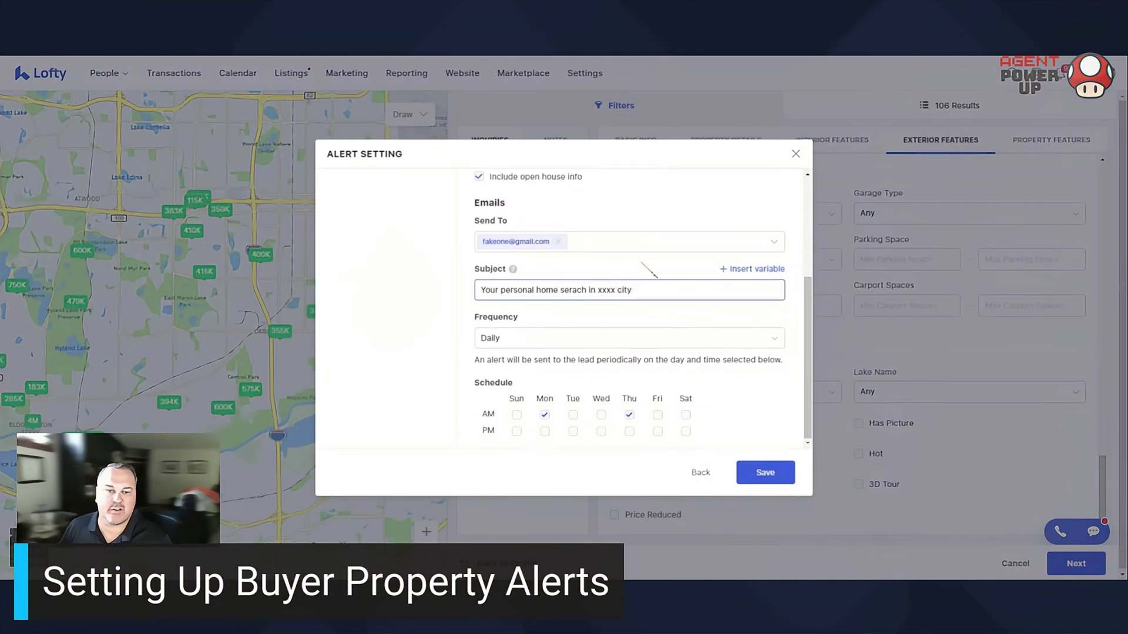
# Step: Keep the frequency Daily and schedule delivery for Monday AM
pyautogui.click(606, 346)
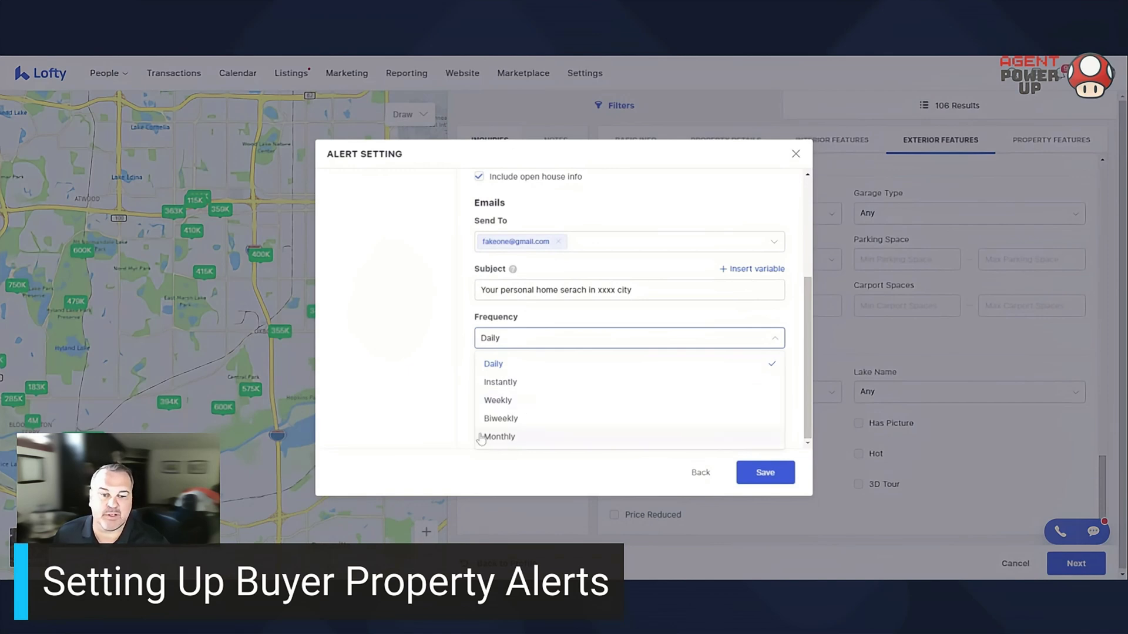
pyautogui.click(660, 285)
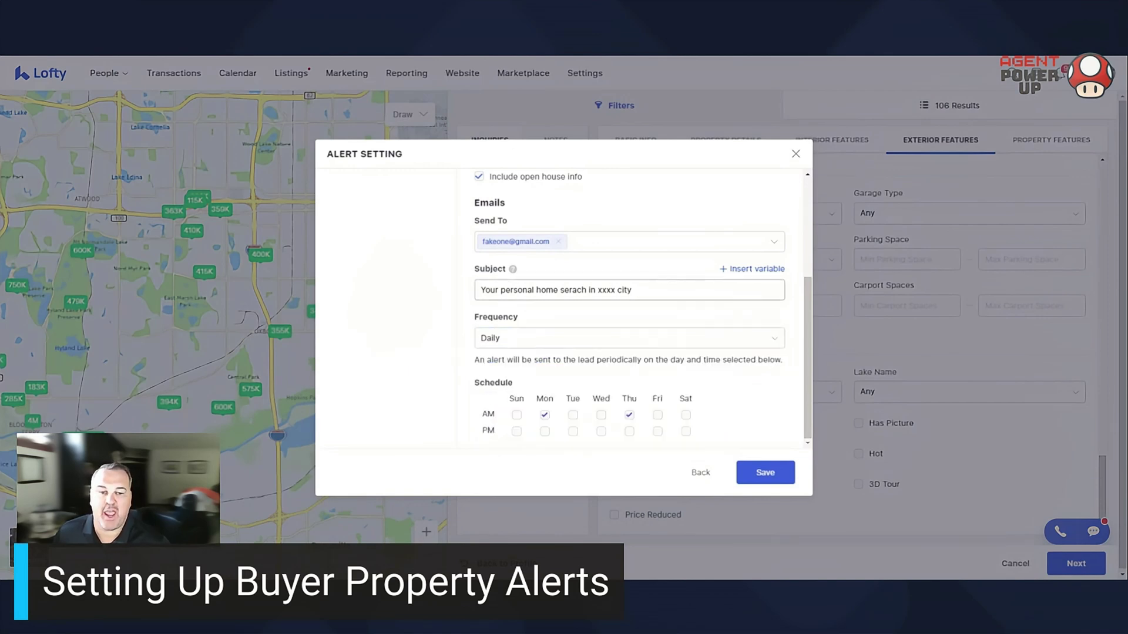
pyautogui.click(545, 415)
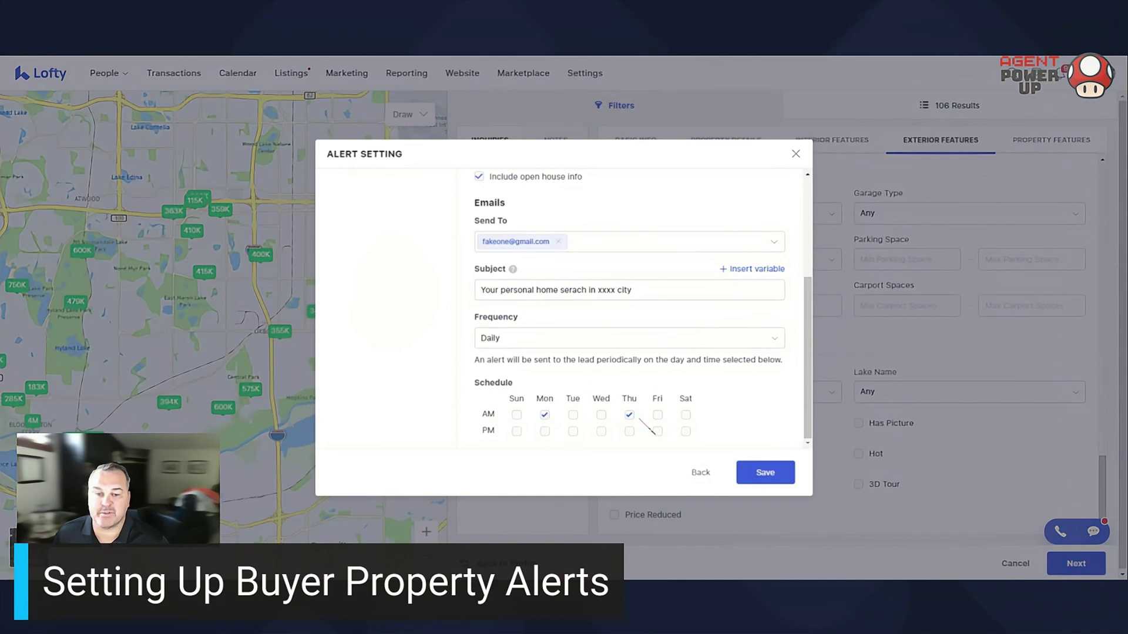
# Step: Save the alert, confirm the lead opted in, and sync Bloomington, MN to buyer search criteria
pyautogui.click(764, 473)
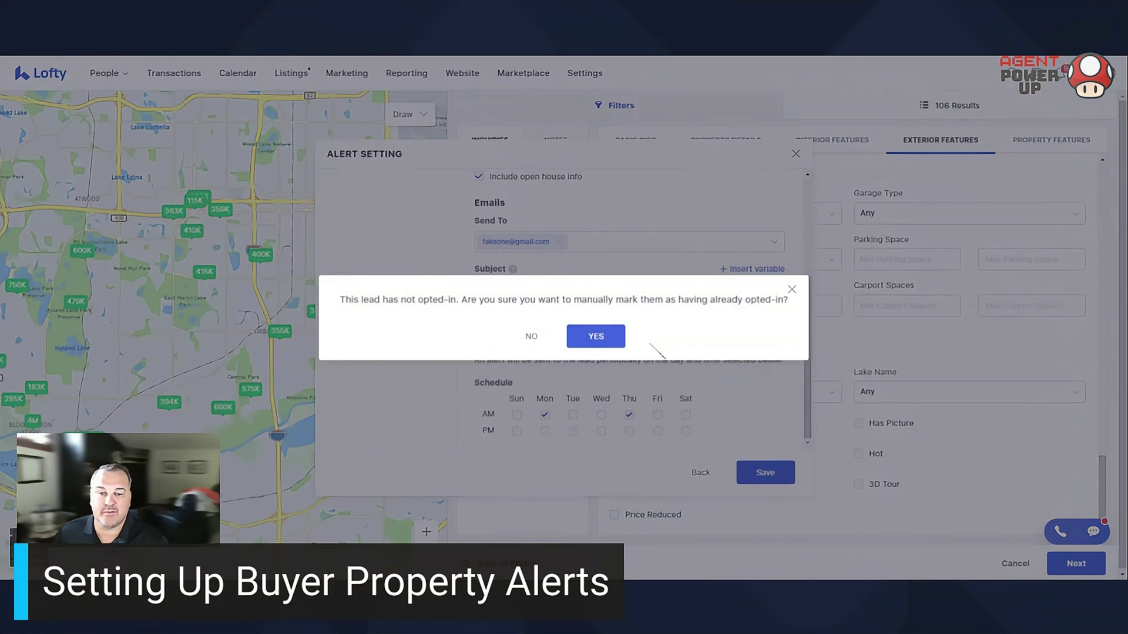
pyautogui.click(596, 336)
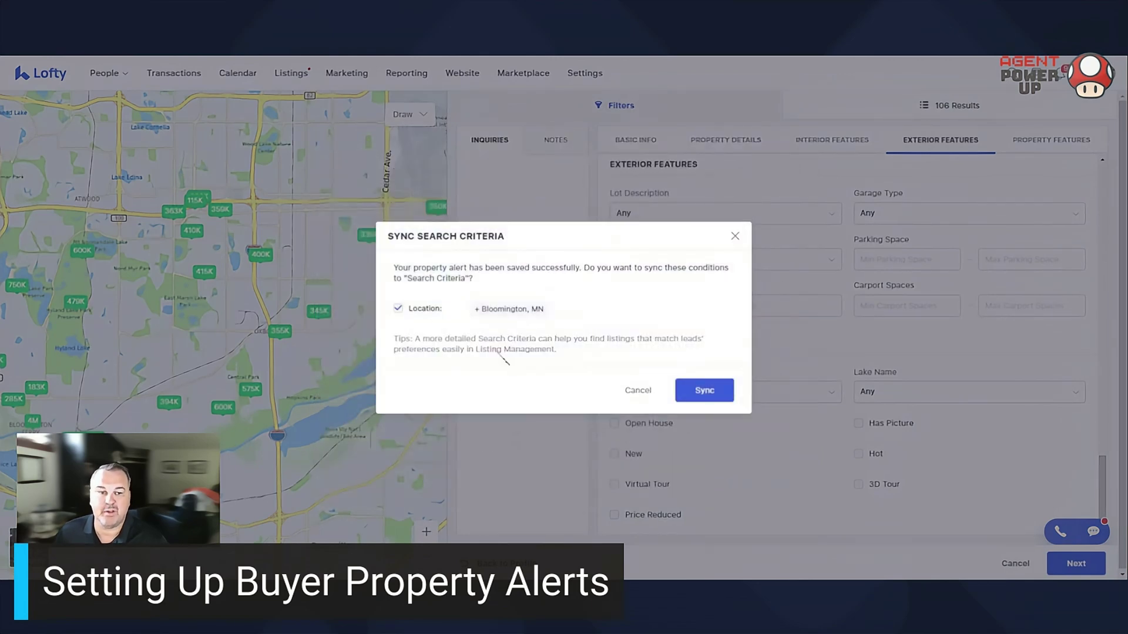
pyautogui.click(694, 393)
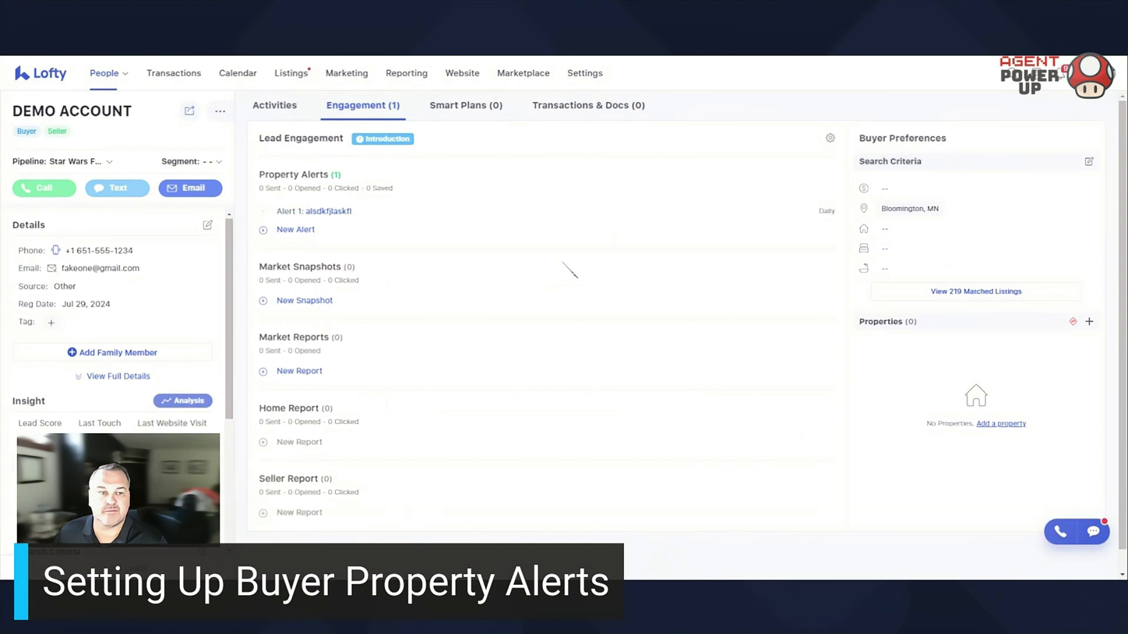